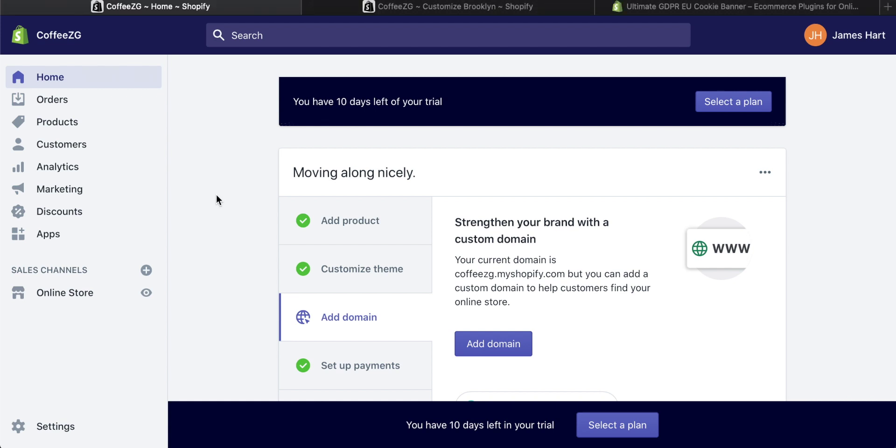
Open Discounts from the sidebar and scroll through the empty discounts page.
click(55, 212)
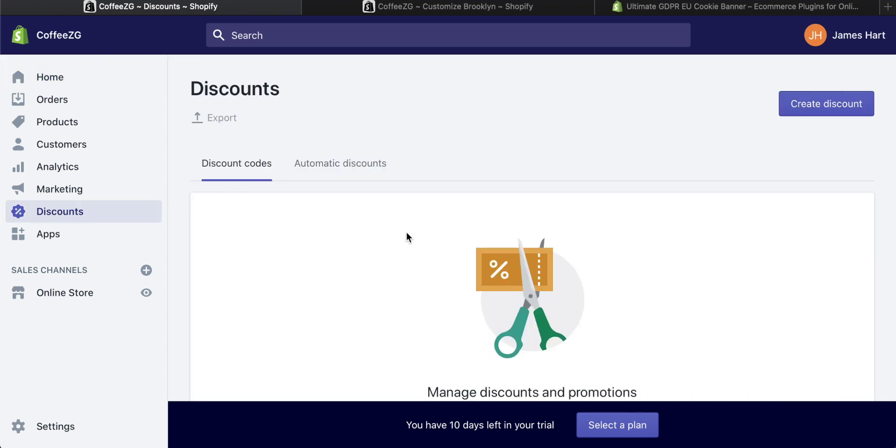
scroll(413, 233, down, 5)
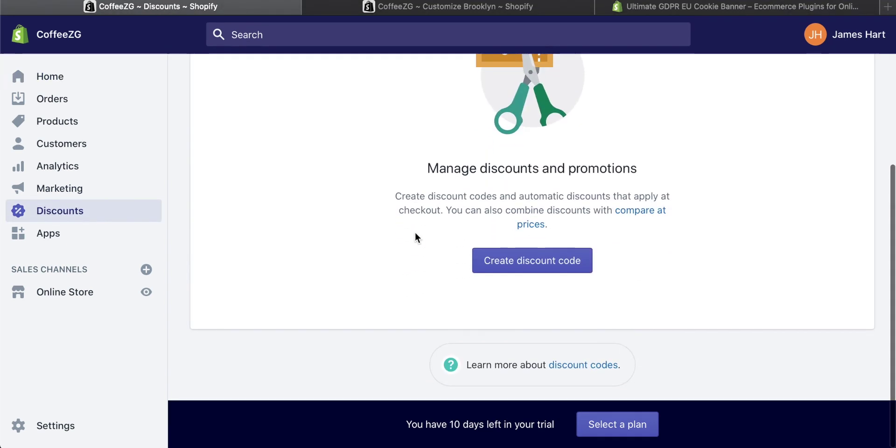
scroll(415, 232, up, 1)
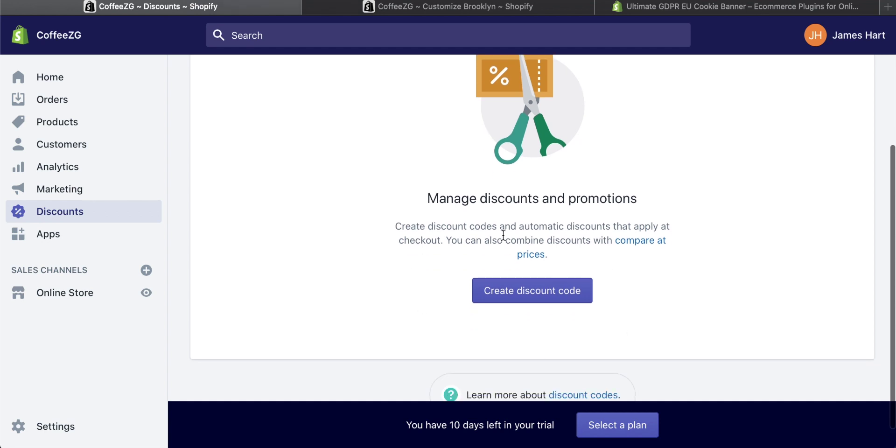
scroll(696, 295, up, 4)
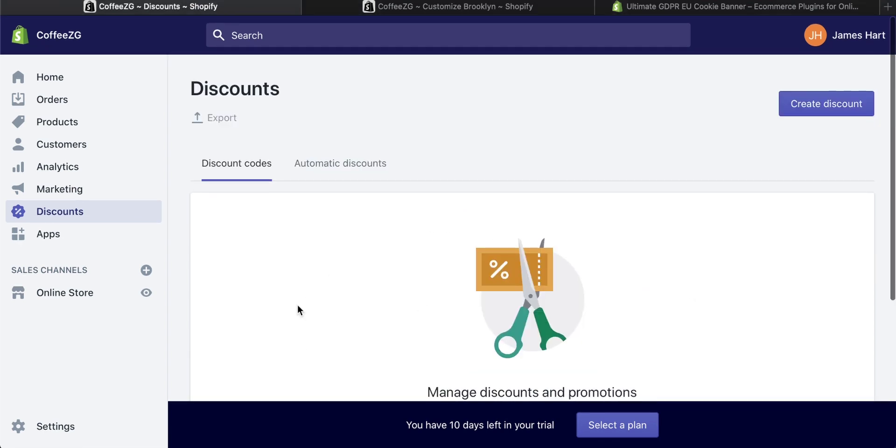
Start a new discount with the Create discount button.
click(828, 111)
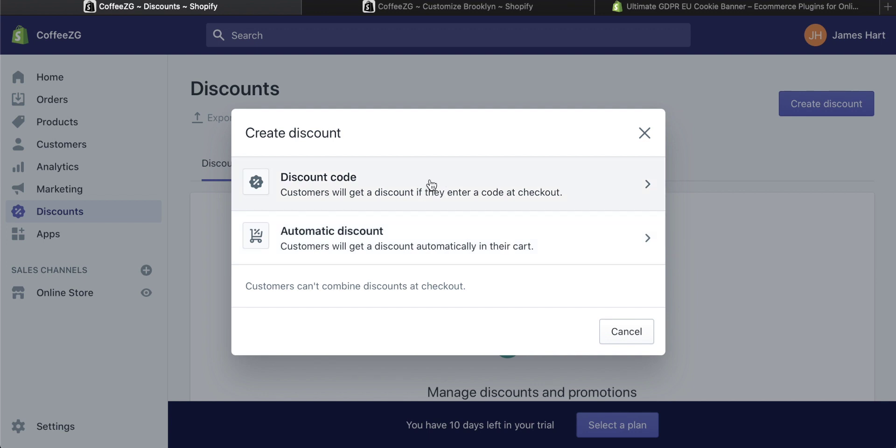
Choose Automatic discount and enter 'Black Friday' as its title.
click(389, 242)
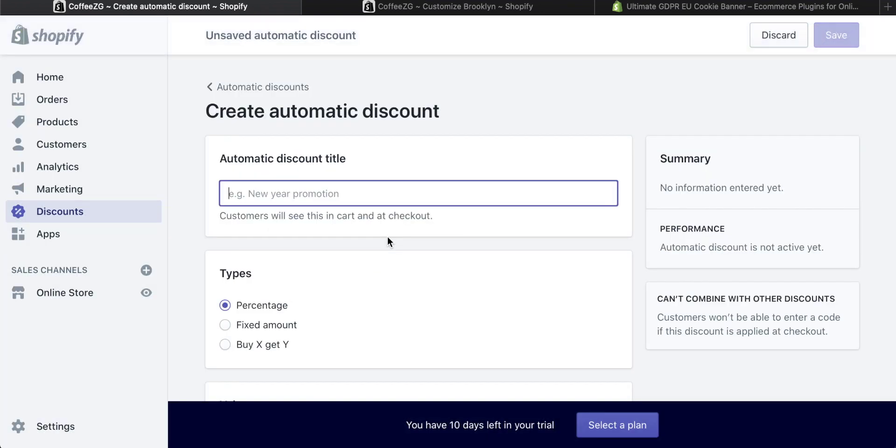
scroll(353, 243, down, 1)
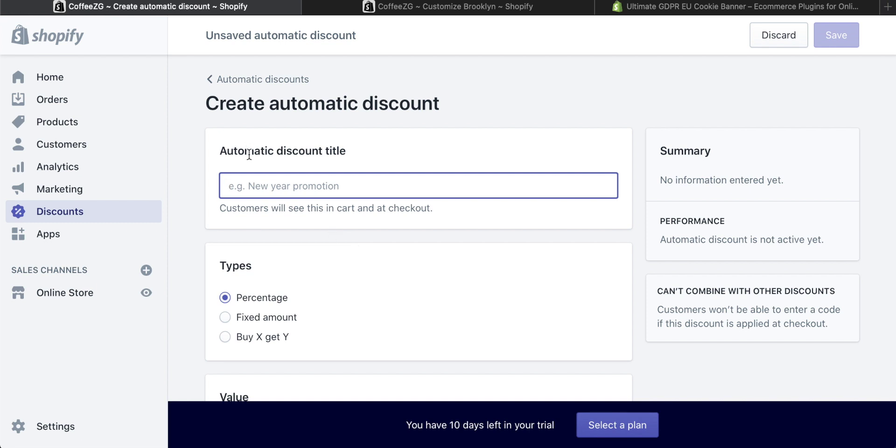
click(262, 187)
click(314, 185)
text(Black Friday)
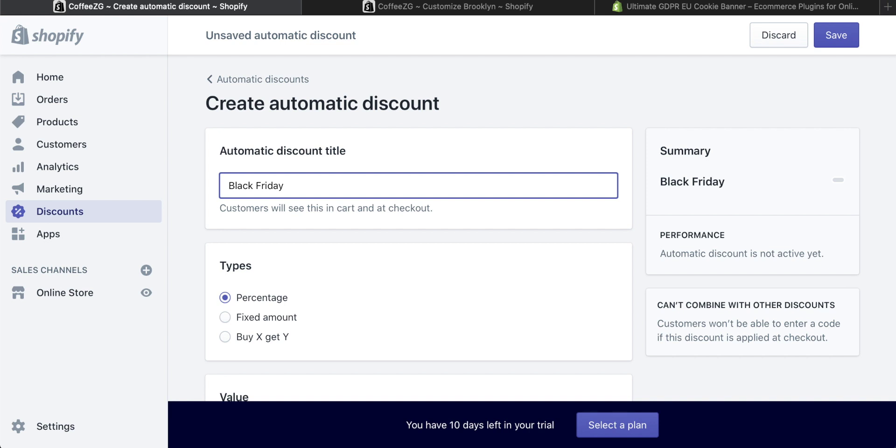
scroll(372, 186, down, 5)
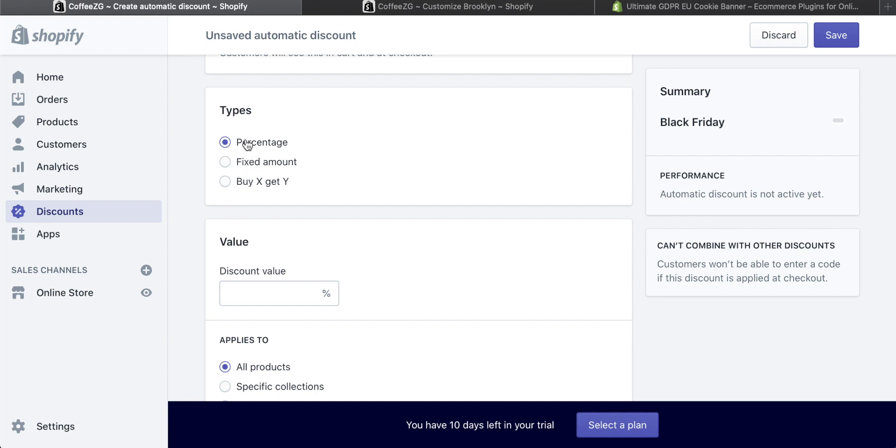
Try Fixed amount and Buy X get Y, then settle on Percentage with value 10.
click(226, 164)
click(226, 184)
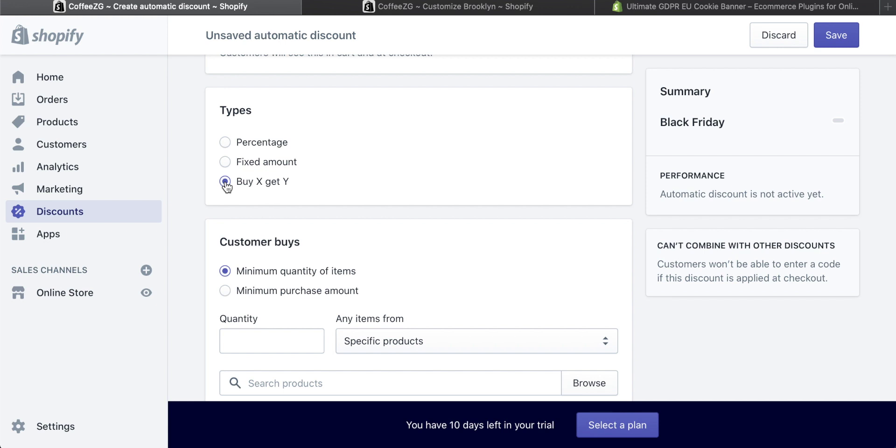
scroll(304, 240, down, 3)
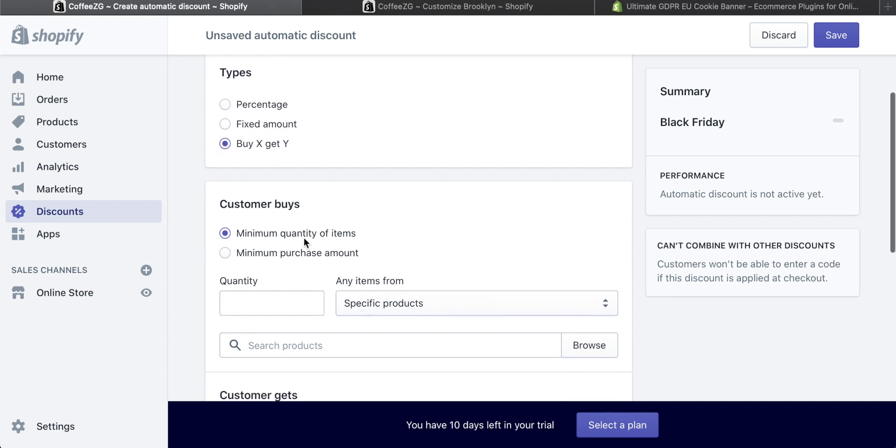
scroll(291, 287, up, 2)
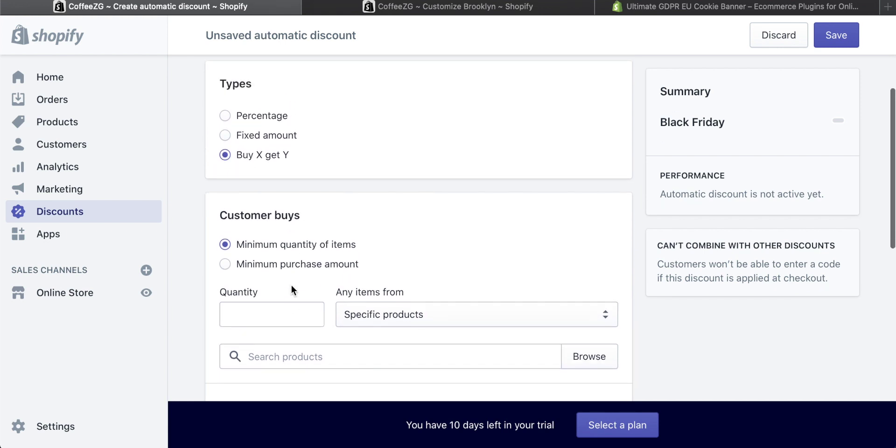
click(226, 116)
scroll(316, 145, down, 2)
click(268, 217)
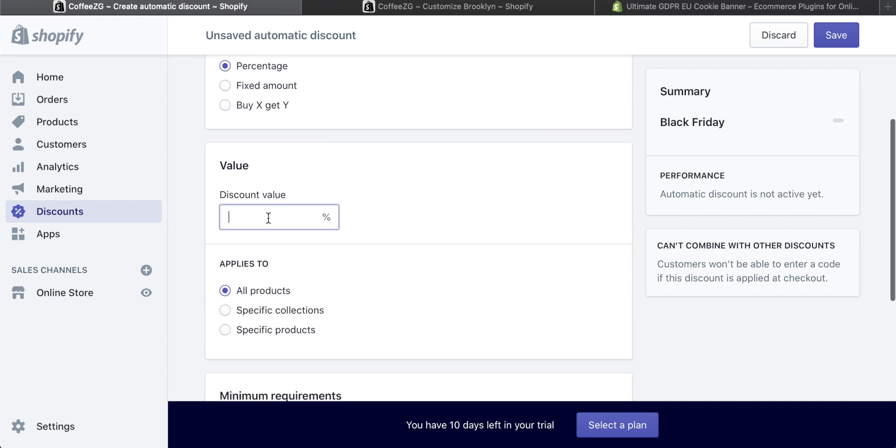
text(10)
Set the Black Friday discount to apply to Specific collections.
scroll(380, 223, up, 1)
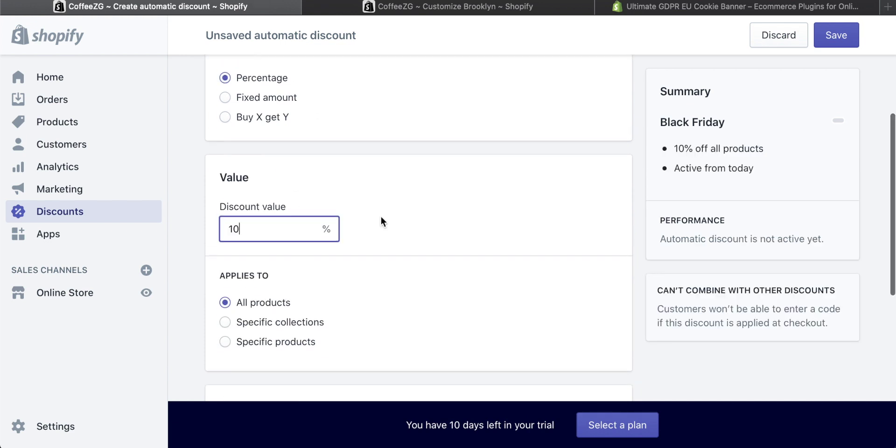
scroll(381, 218, down, 4)
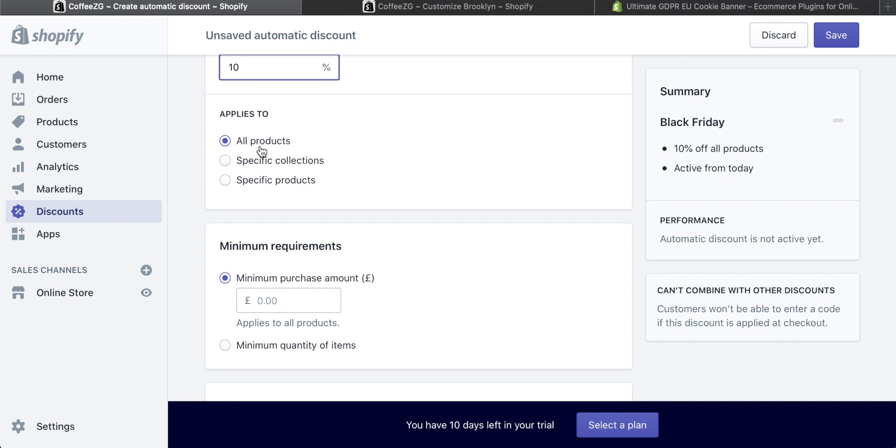
scroll(261, 151, up, 1)
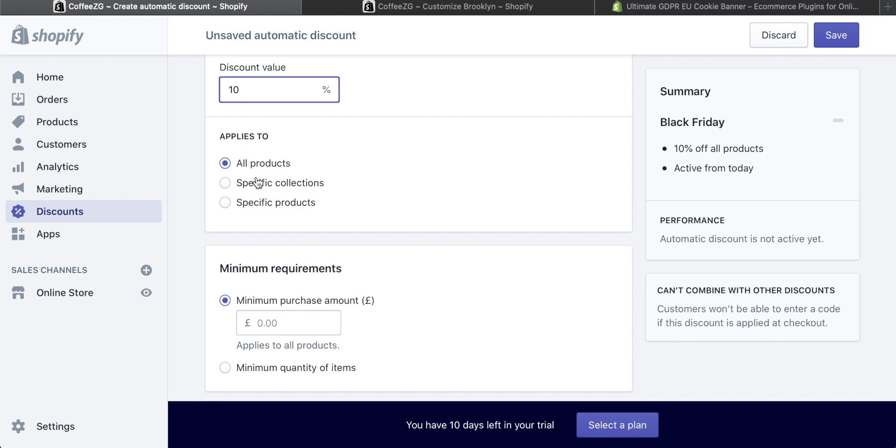
click(225, 182)
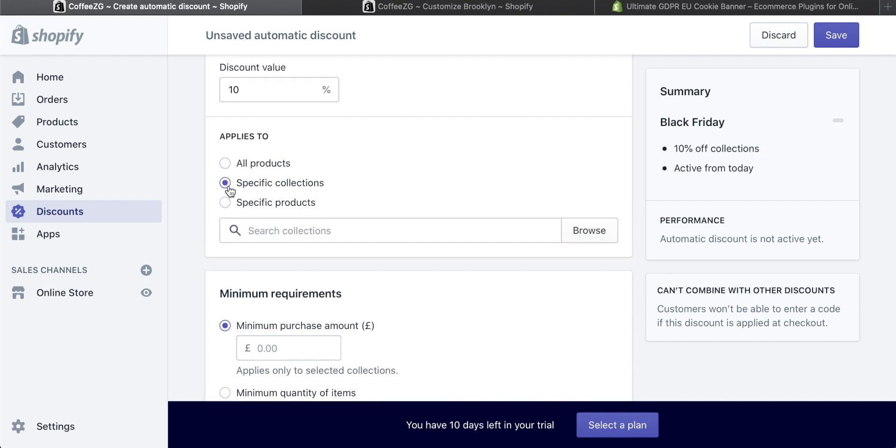
Browse collections and add Coffee Beans to the Black Friday discount.
scroll(348, 172, down, 1)
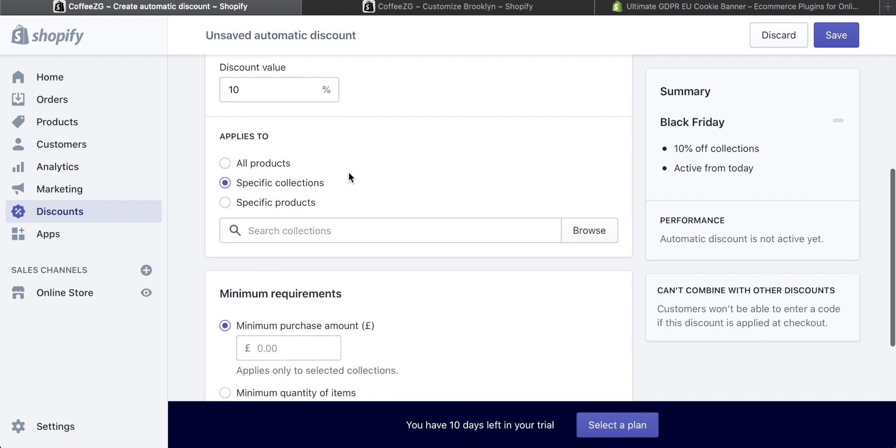
click(285, 217)
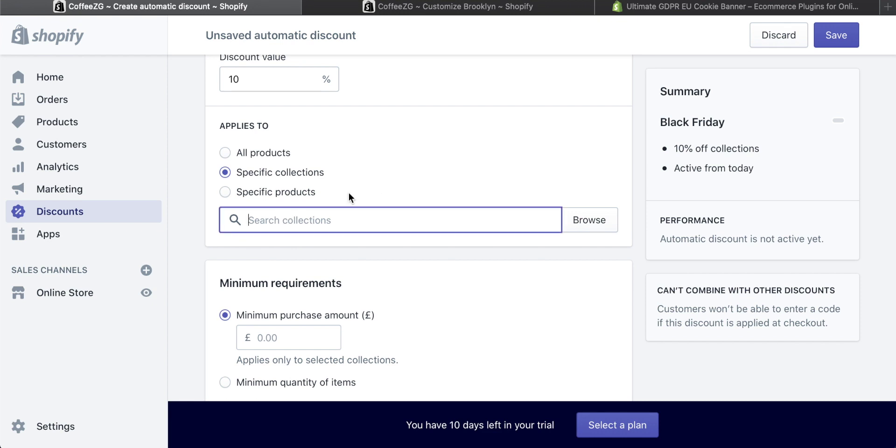
click(585, 222)
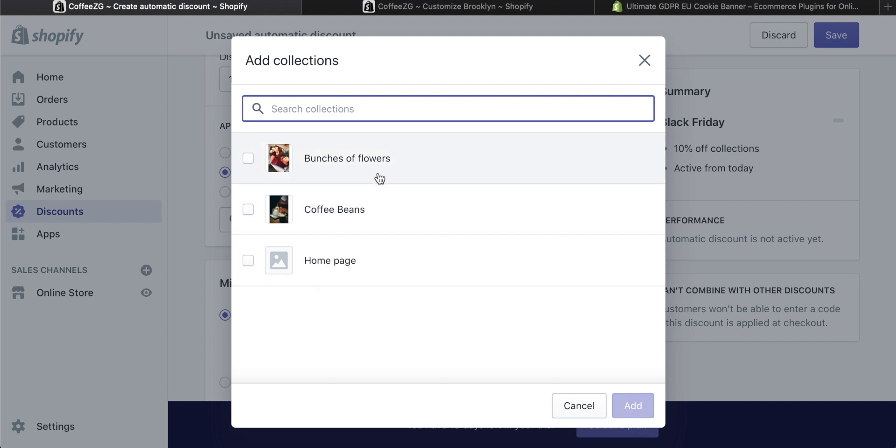
click(335, 211)
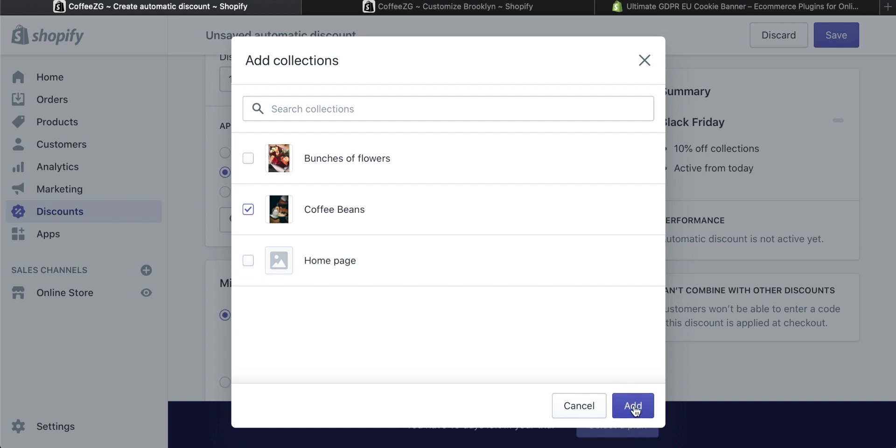
click(632, 406)
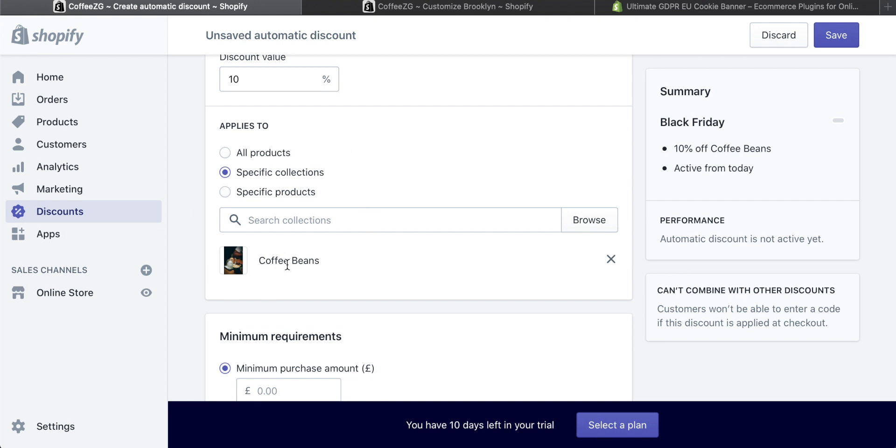
Switch to Specific products and add only the Men's Hat Medium / Blue variant.
click(225, 193)
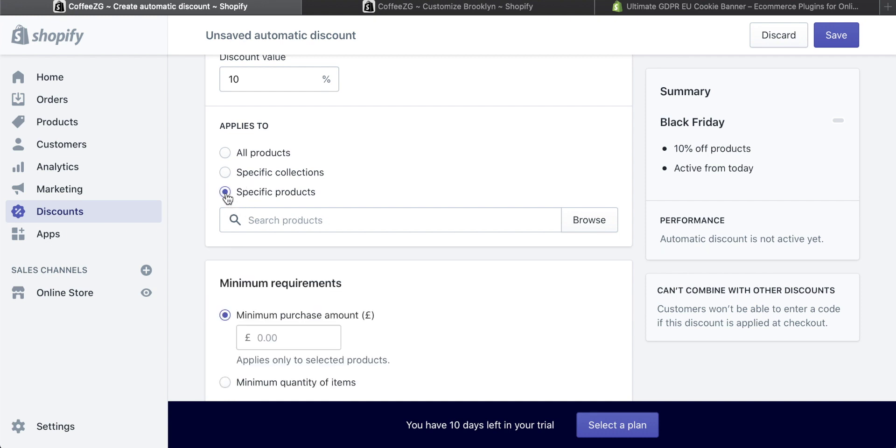
click(307, 224)
click(580, 221)
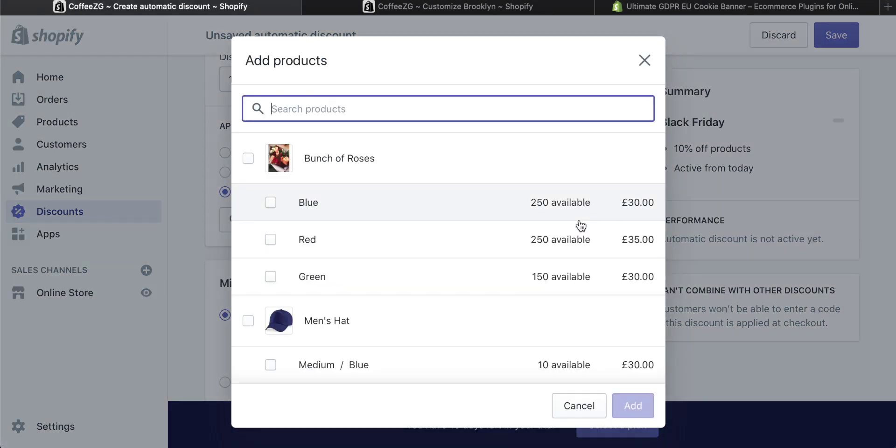
scroll(354, 290, down, 5)
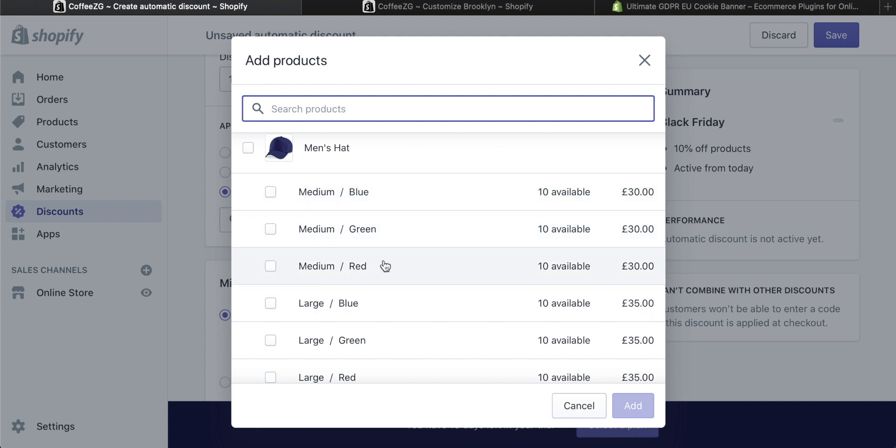
scroll(310, 226, up, 1)
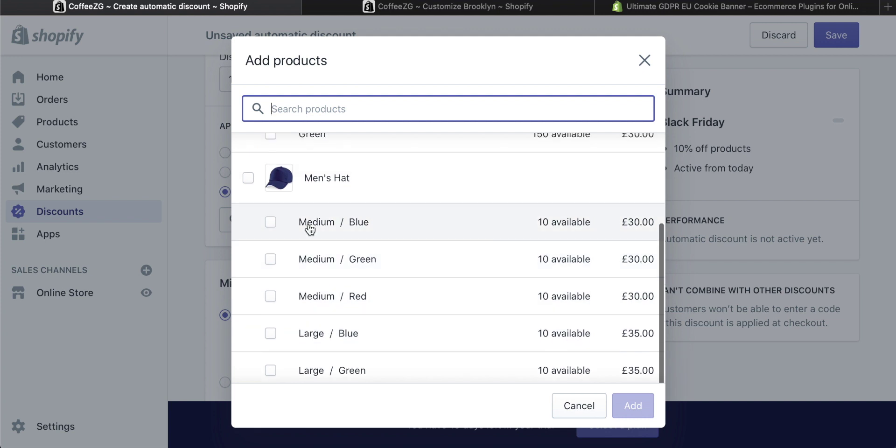
click(270, 222)
scroll(362, 240, down, 1)
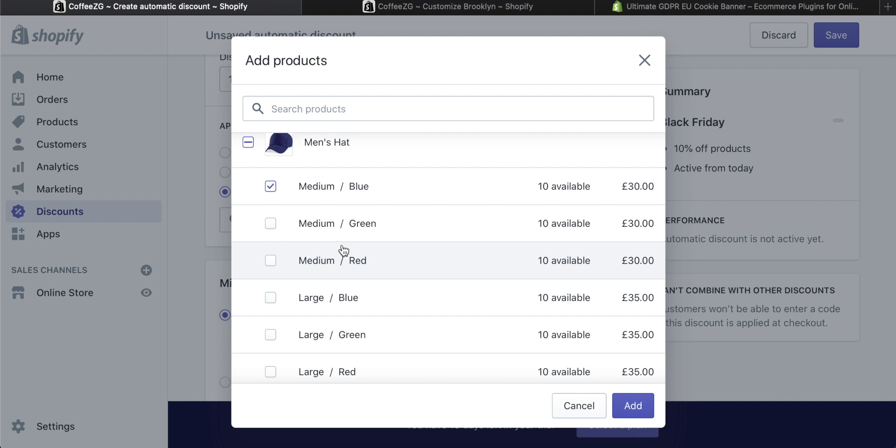
scroll(322, 236, up, 1)
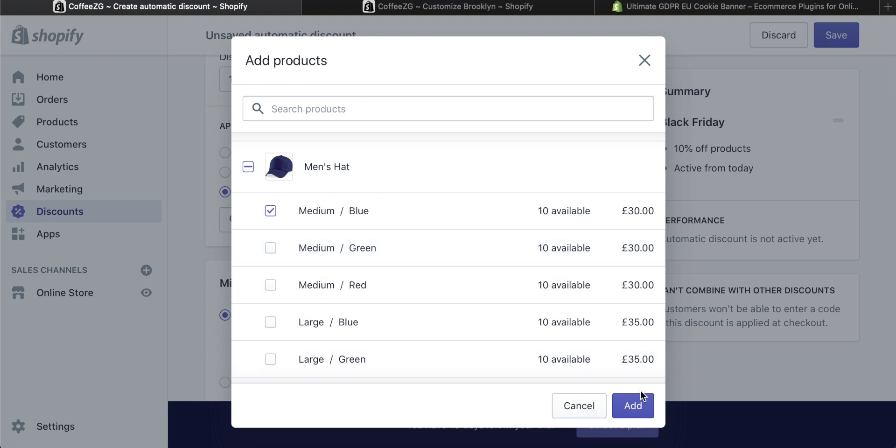
click(600, 410)
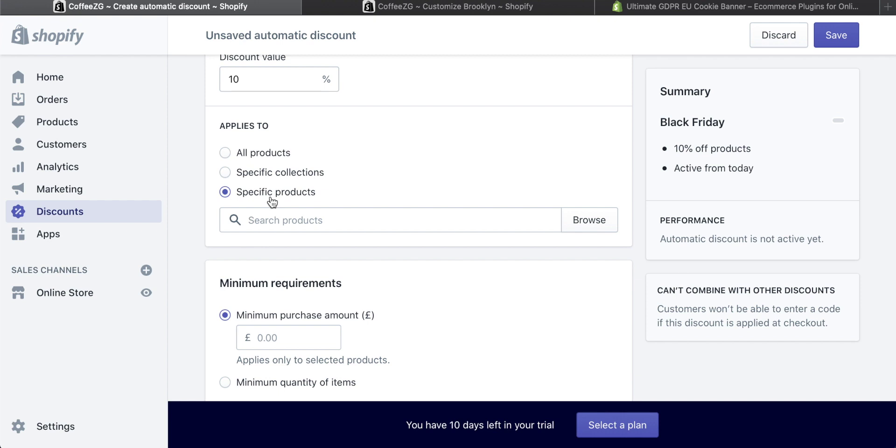
scroll(272, 201, down, 5)
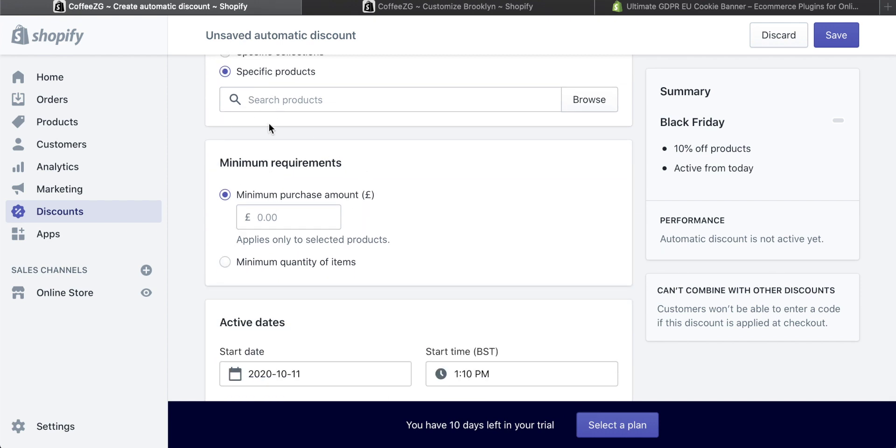
Set a £50 minimum purchase amount, briefly trying Minimum quantity before reverting.
scroll(302, 219, up, 1)
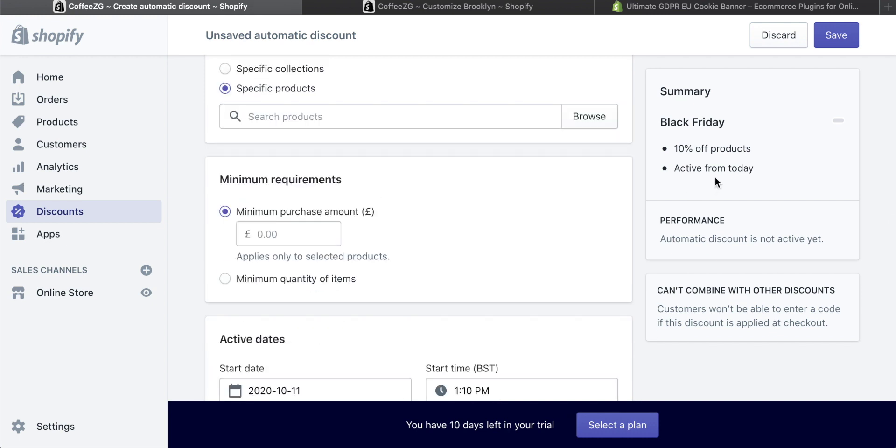
click(308, 240)
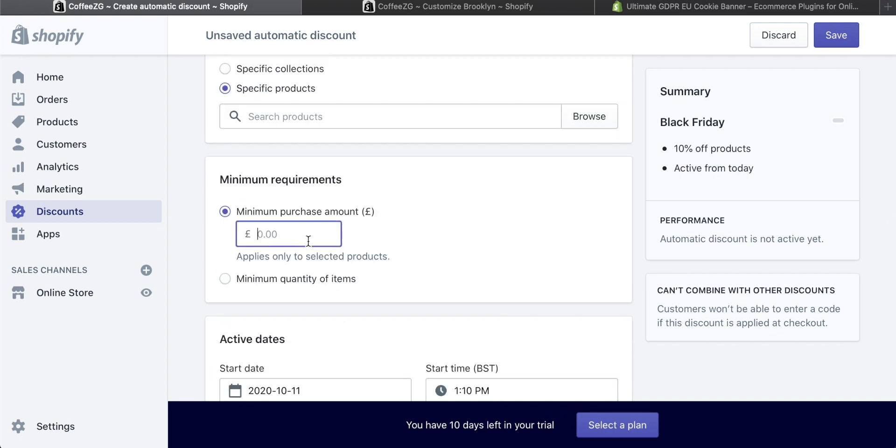
text(50)
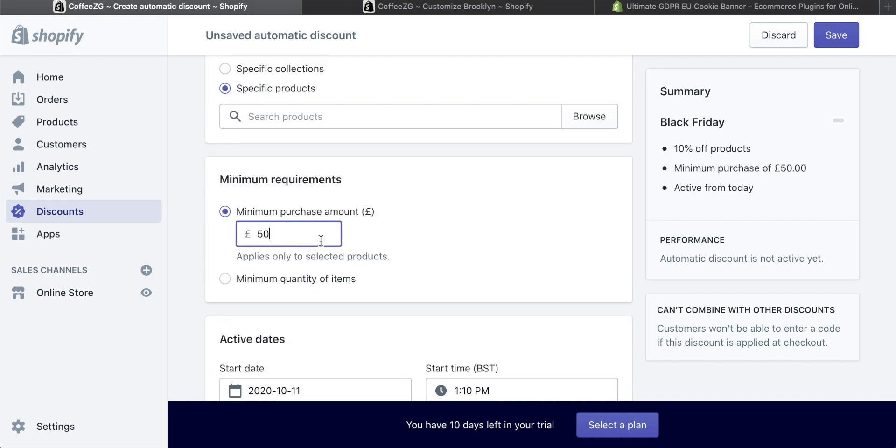
scroll(337, 241, down, 1)
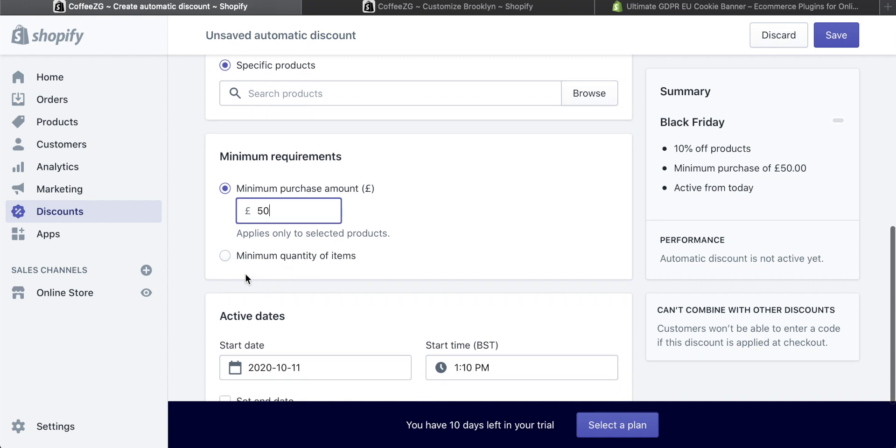
click(225, 255)
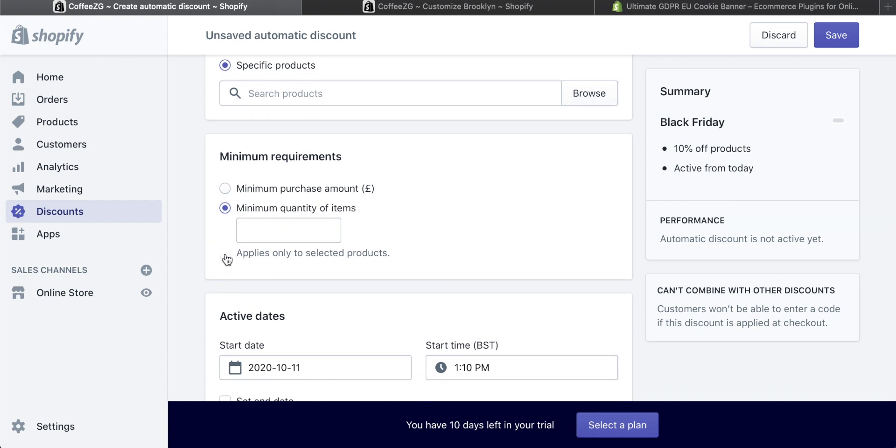
click(227, 188)
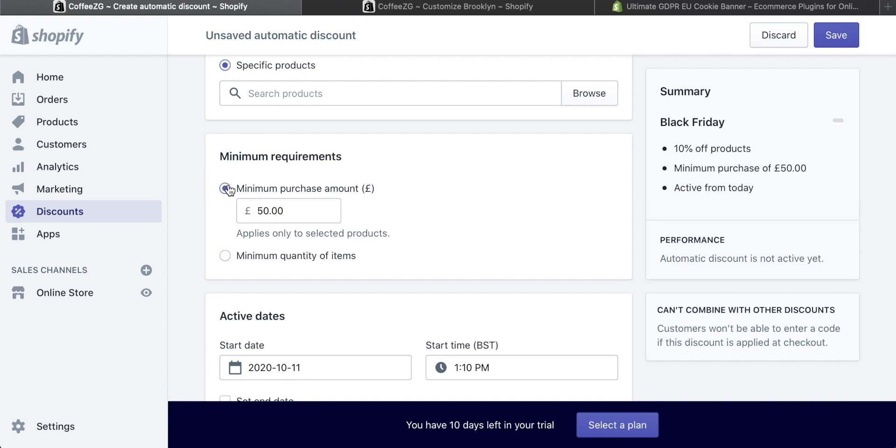
Check the start date calendar without changes, then save the Black Friday discount.
scroll(382, 188, down, 3)
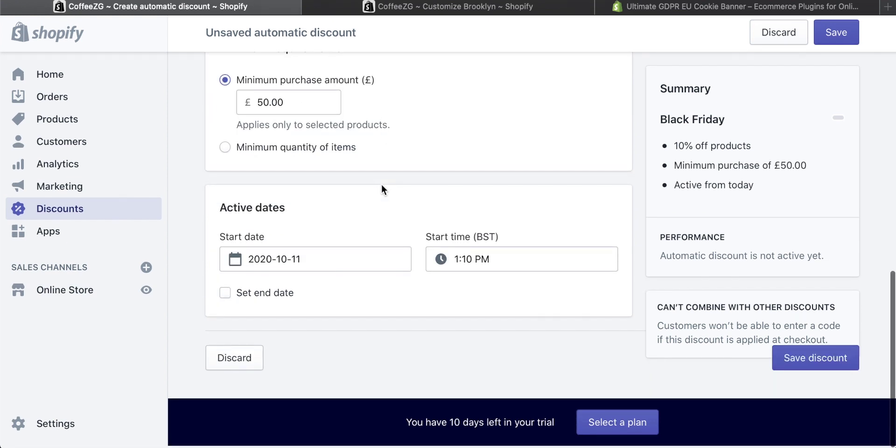
click(327, 262)
click(349, 295)
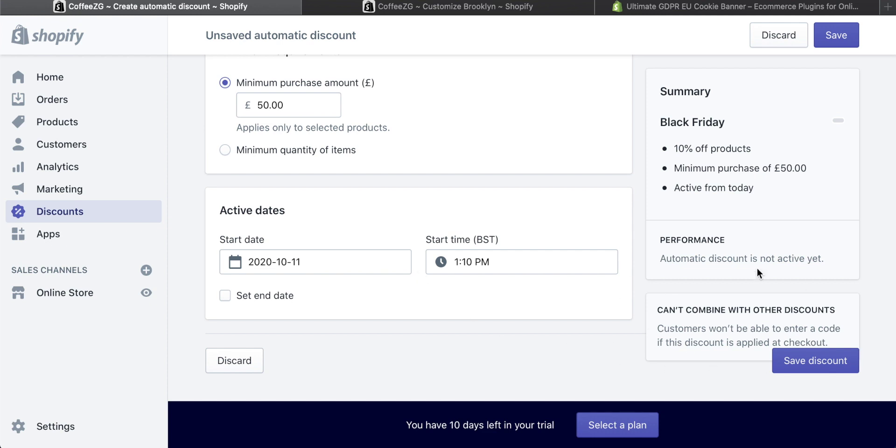
scroll(644, 338, up, 10)
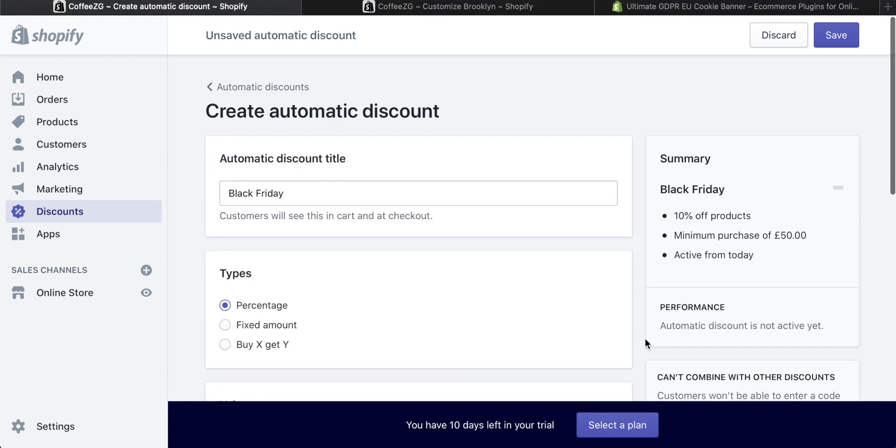
click(833, 37)
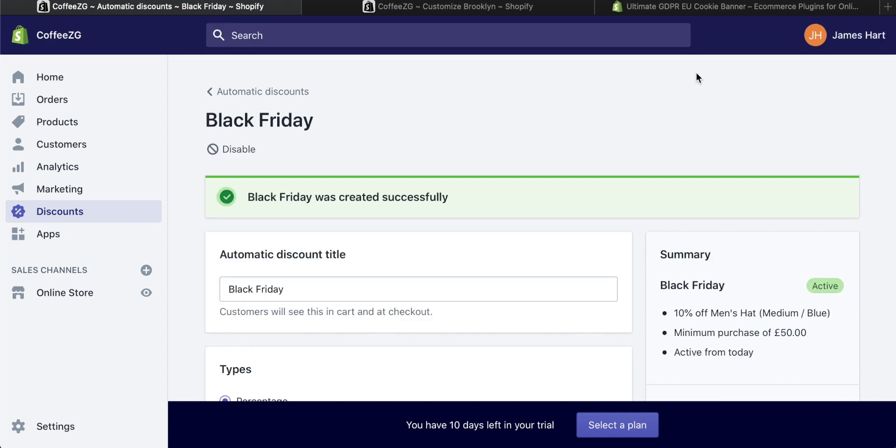
Back out of disabling Black Friday and return to the Discounts overview.
click(231, 152)
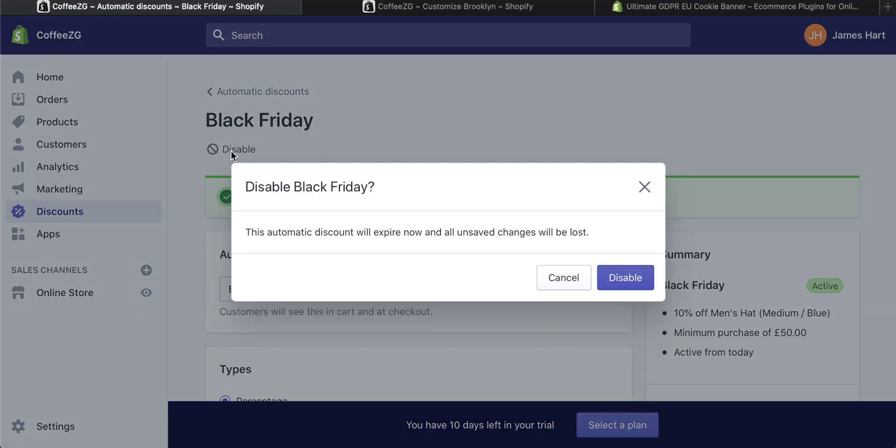
click(567, 284)
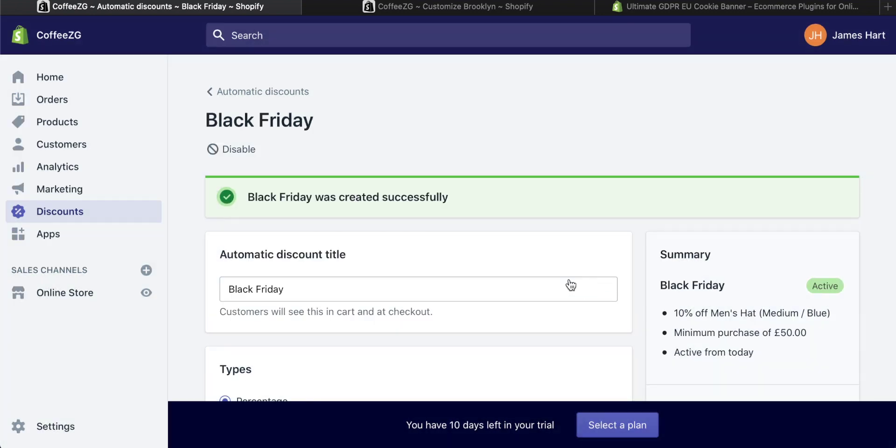
click(79, 212)
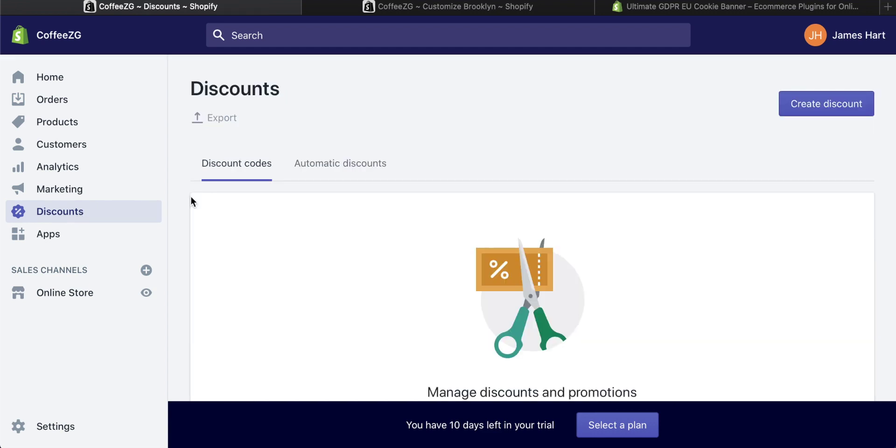
Confirm Black Friday under Automatic discounts, then start a new discount from Discount codes.
click(334, 164)
scroll(410, 200, down, 1)
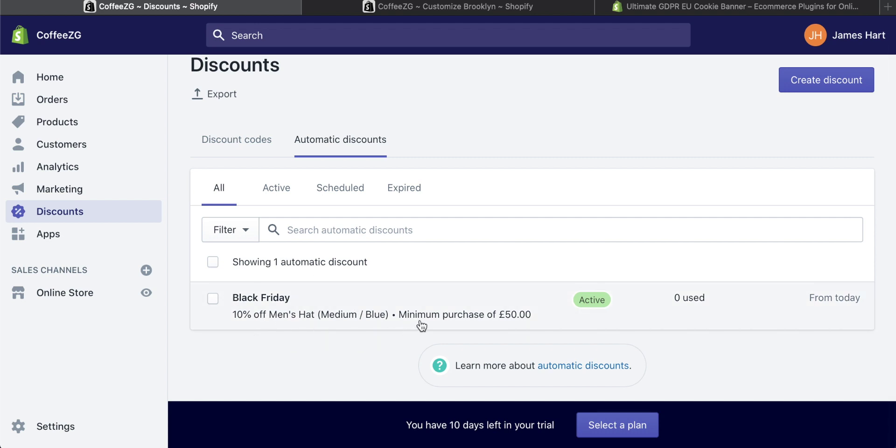
scroll(411, 316, up, 1)
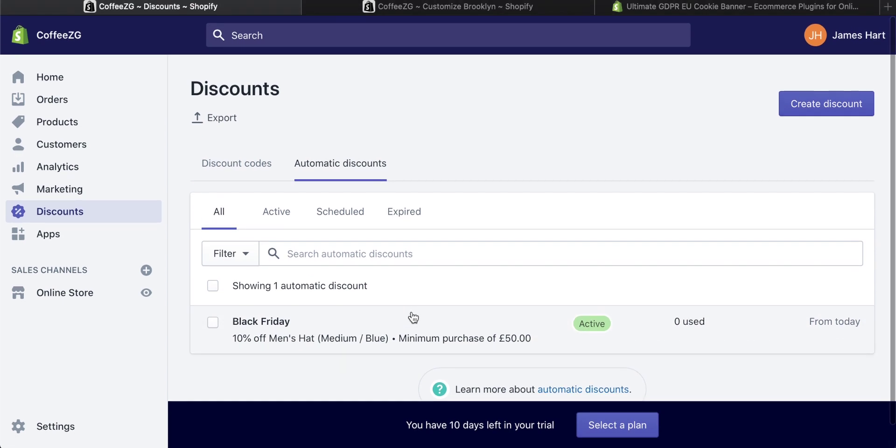
click(228, 161)
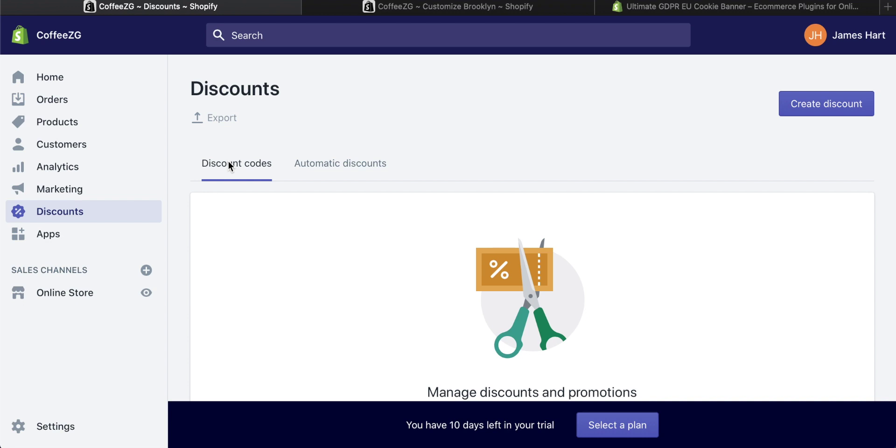
click(829, 119)
click(372, 187)
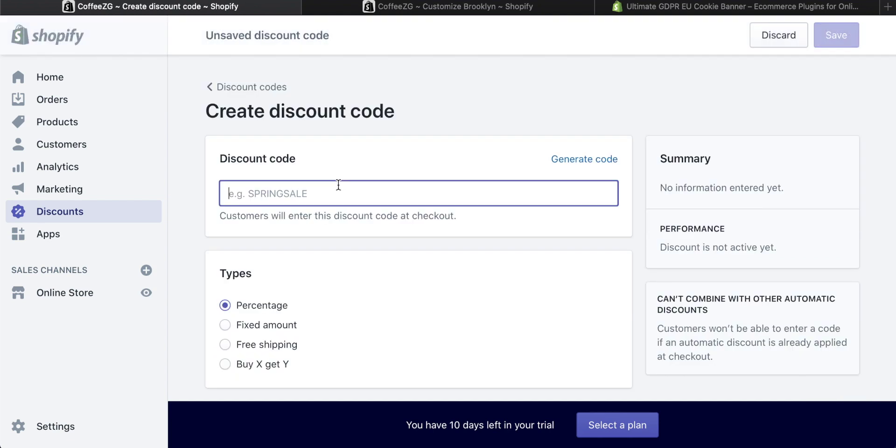
click(293, 193)
text(OCT 10)
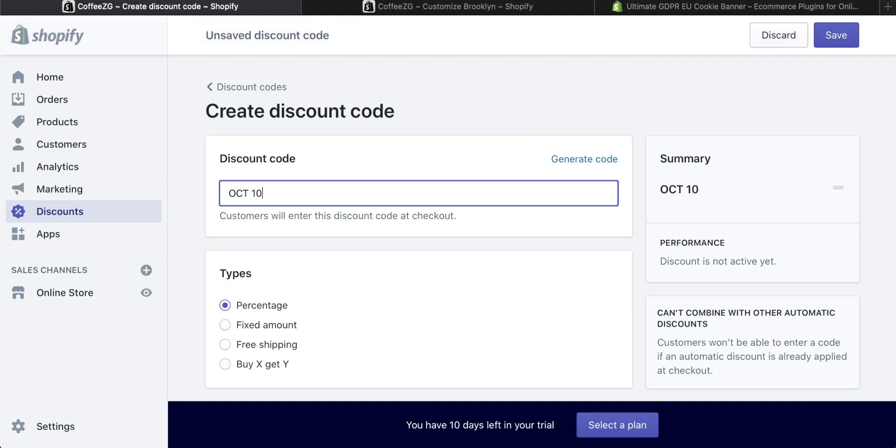
key(Left)
key(Left)
key(BackSpace)
scroll(274, 195, down, 3)
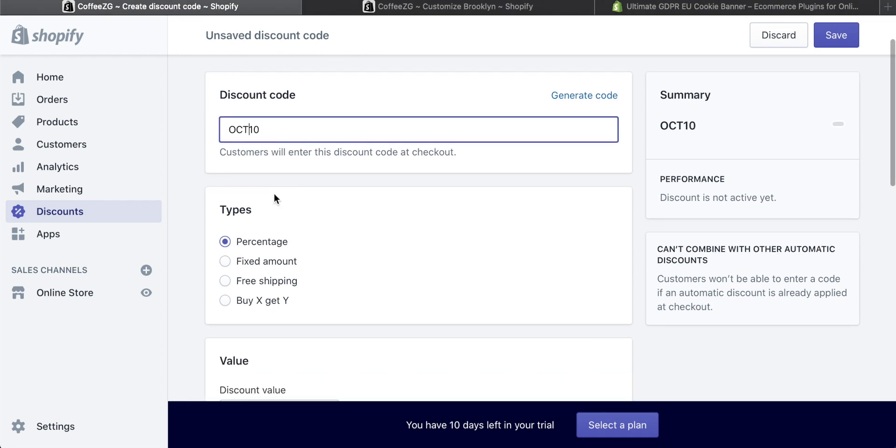
scroll(274, 198, down, 1)
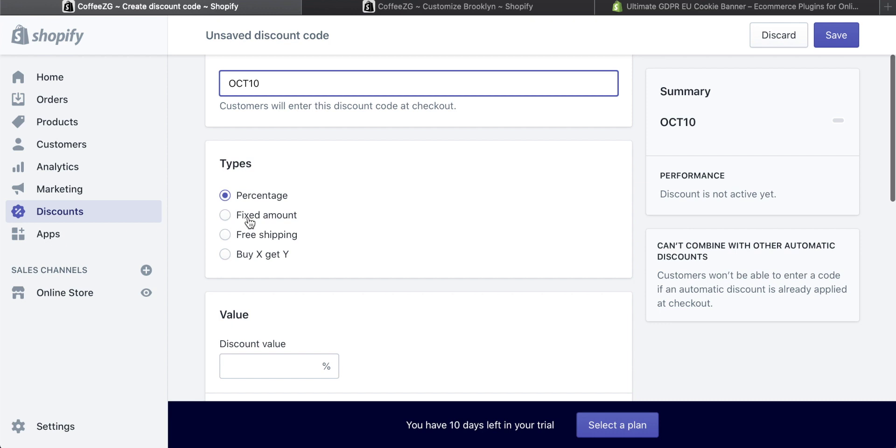
click(225, 236)
scroll(283, 228, down, 2)
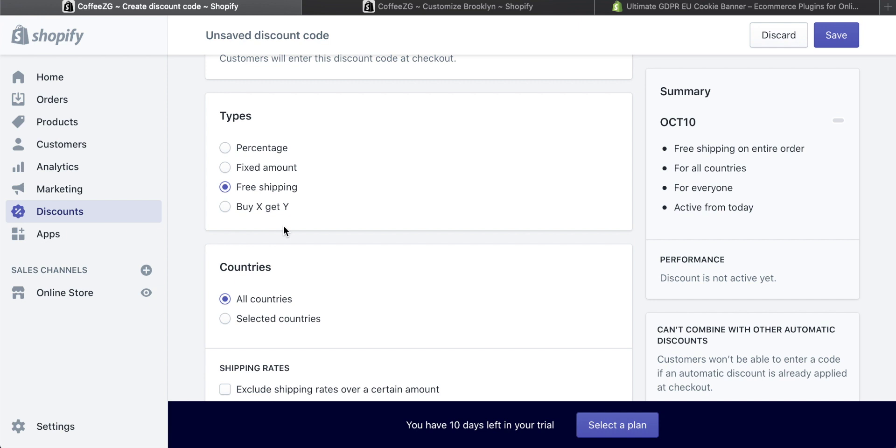
click(226, 208)
scroll(394, 209, down, 3)
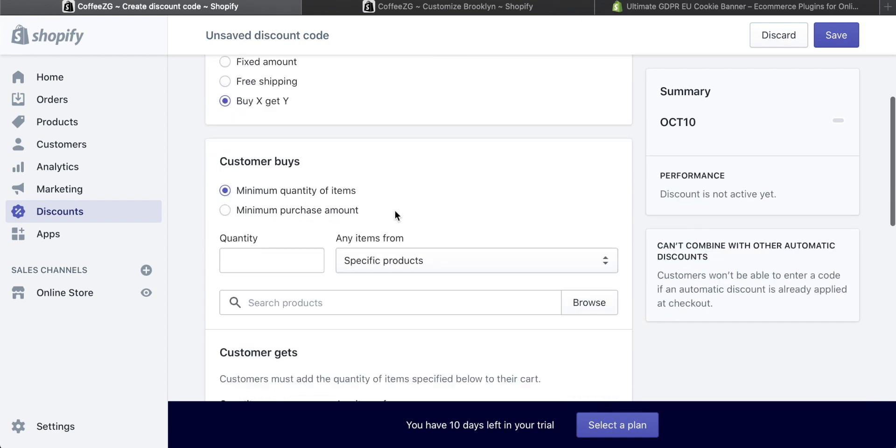
scroll(324, 216, up, 3)
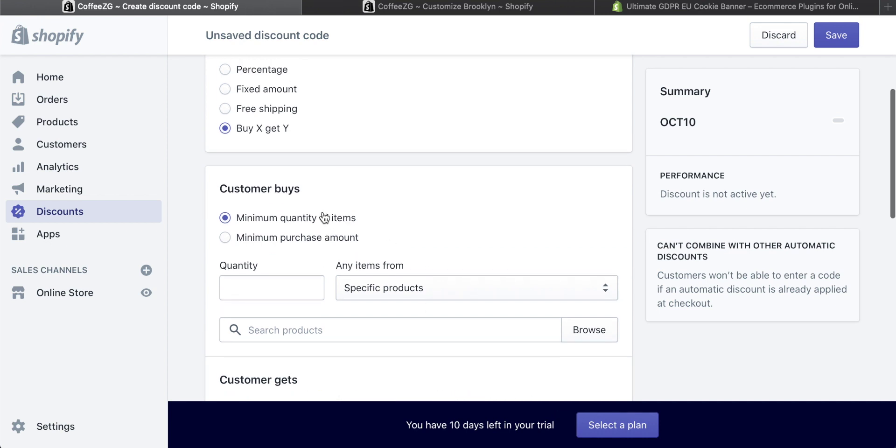
click(225, 158)
Enter 10 as the OCT10 percentage discount value.
scroll(345, 208, down, 3)
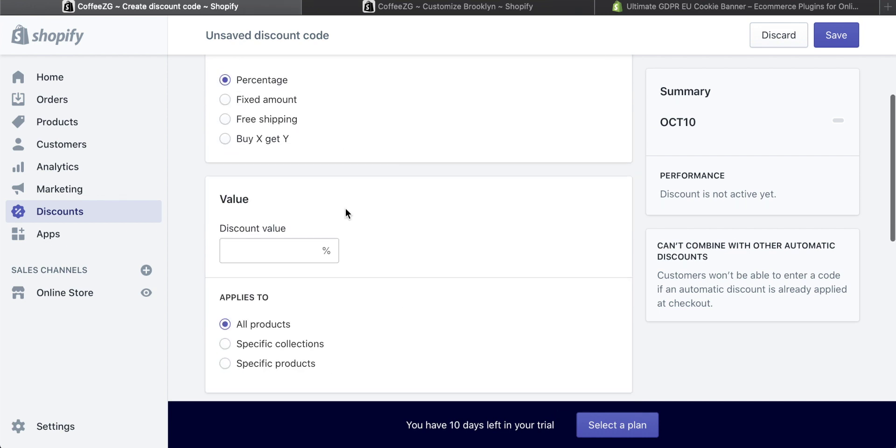
click(285, 184)
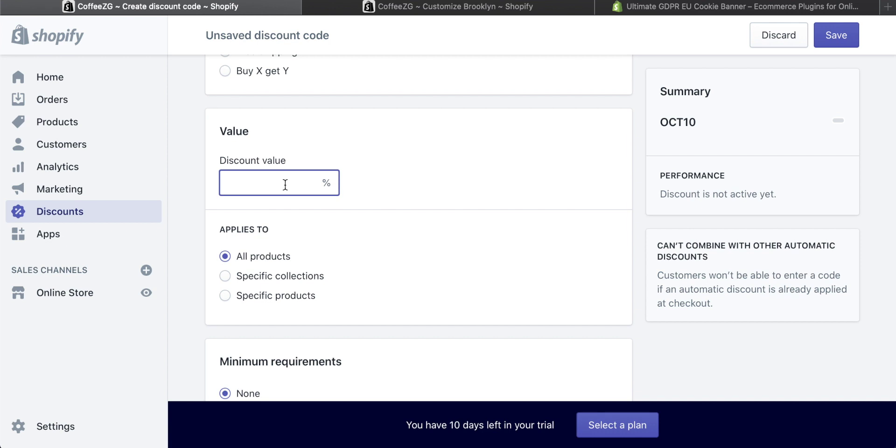
text(10)
scroll(419, 192, down, 2)
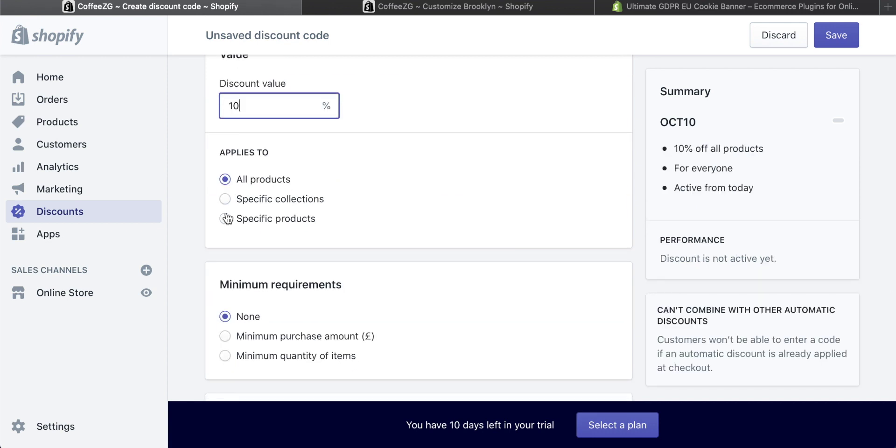
Limit OCT10 to the Coffee Beans collection, found by searching 'cof'.
click(224, 199)
click(270, 247)
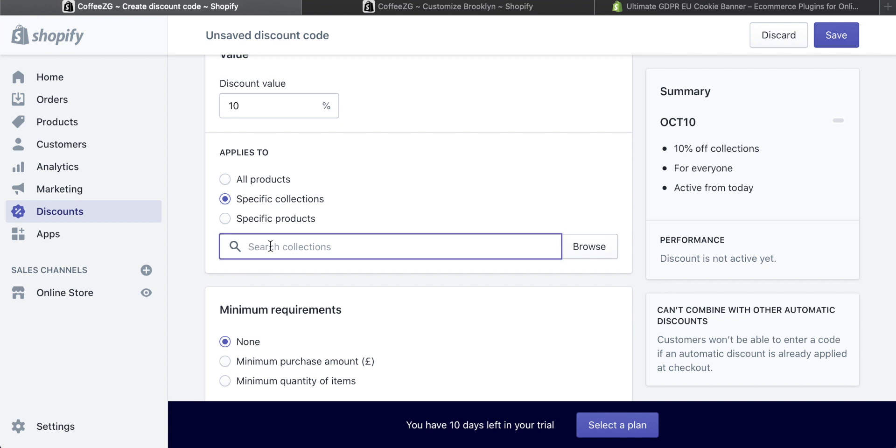
text(cofe)
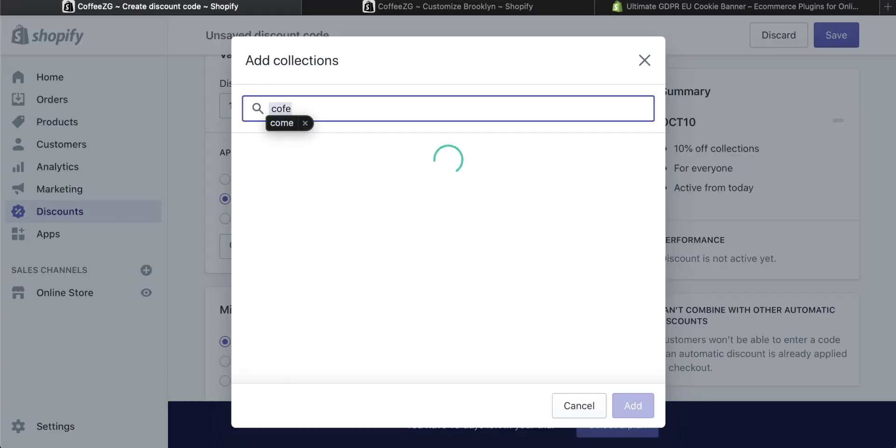
key(BackSpace)
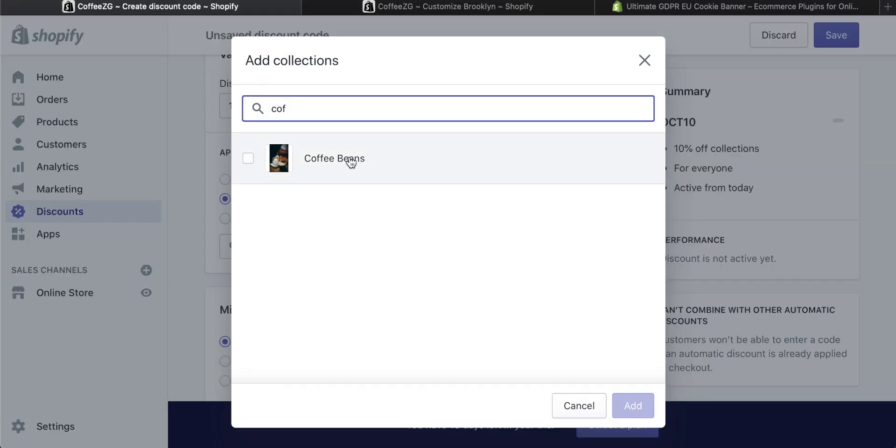
click(350, 163)
click(627, 400)
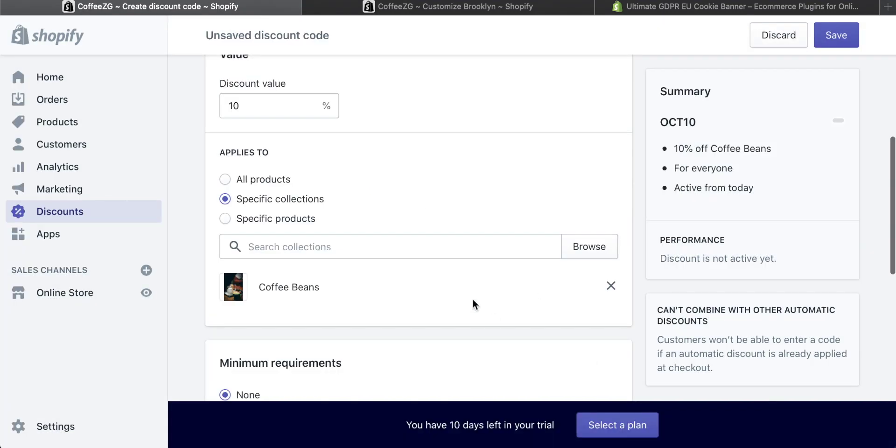
scroll(469, 297, down, 5)
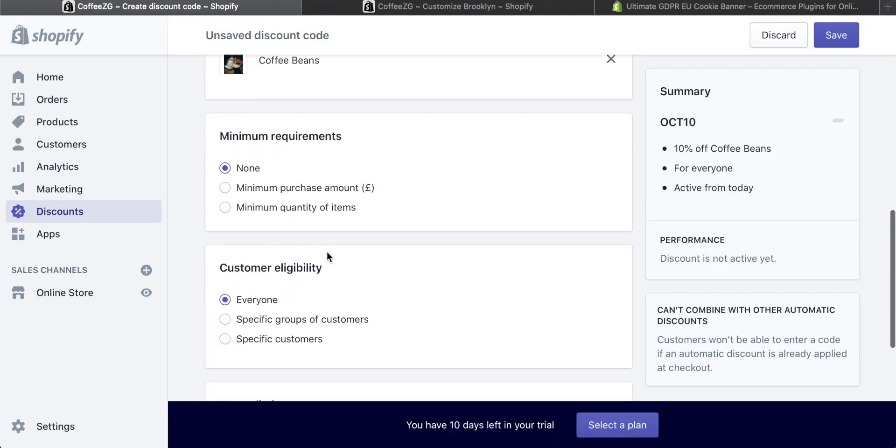
Set OCT10's customer eligibility to Specific groups of customers.
scroll(327, 252, down, 4)
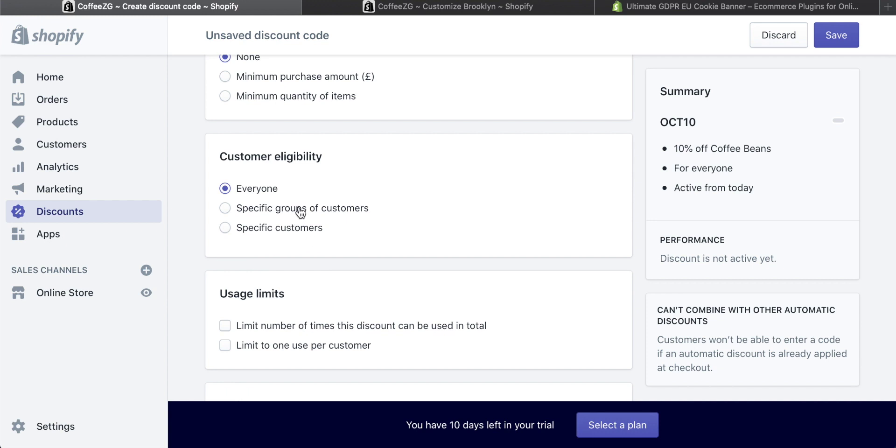
click(227, 208)
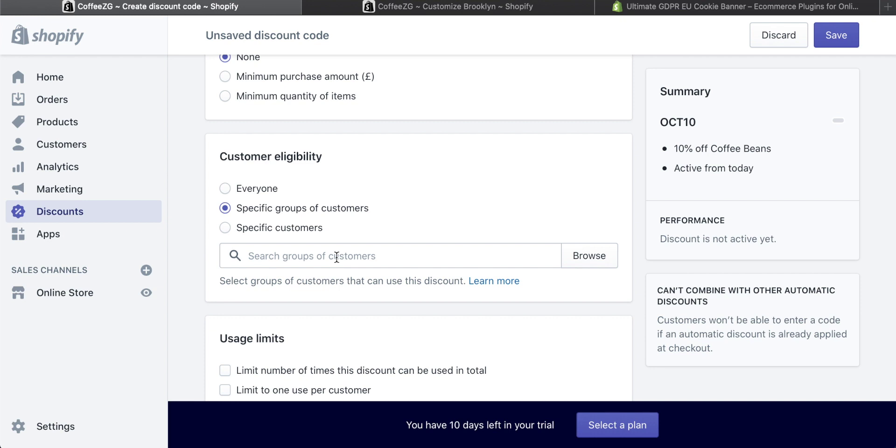
scroll(336, 257, down, 5)
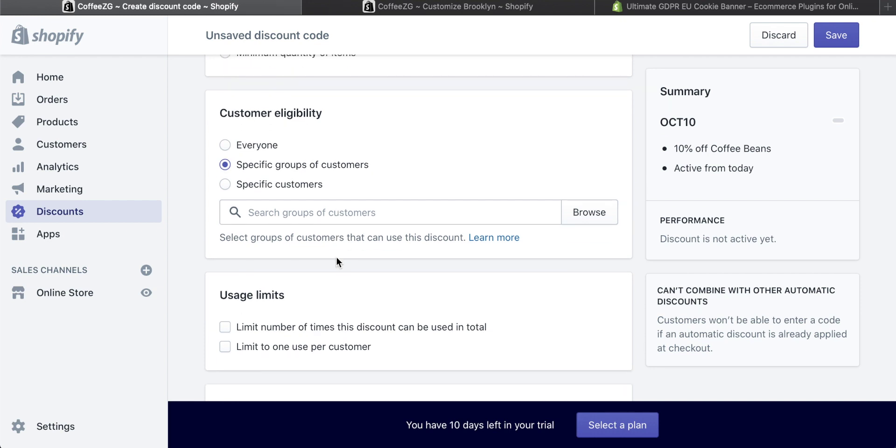
scroll(336, 259, down, 3)
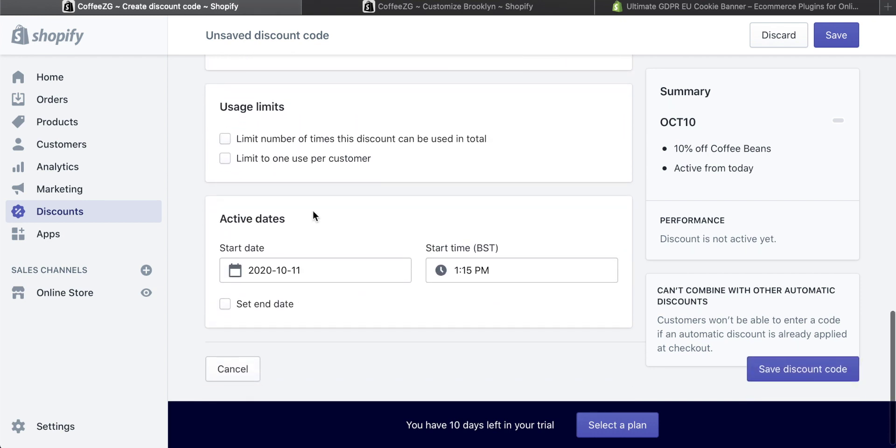
Limit OCT10 to one use per customer, set eligibility back to Everyone, and save it.
click(225, 160)
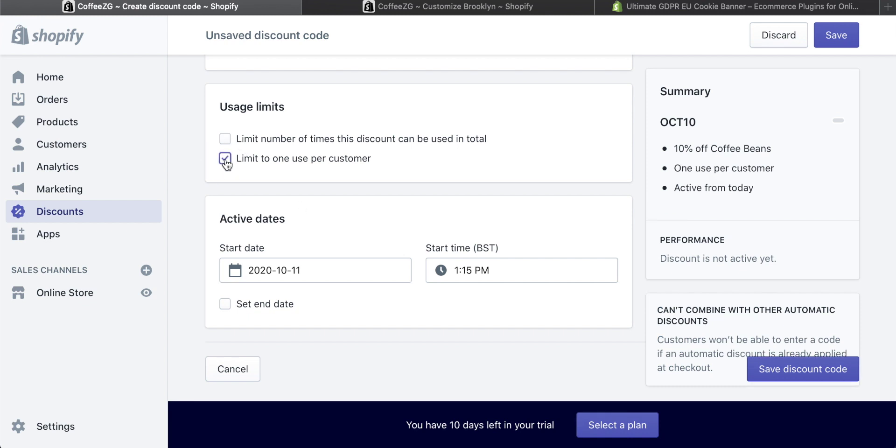
scroll(340, 153, down, 1)
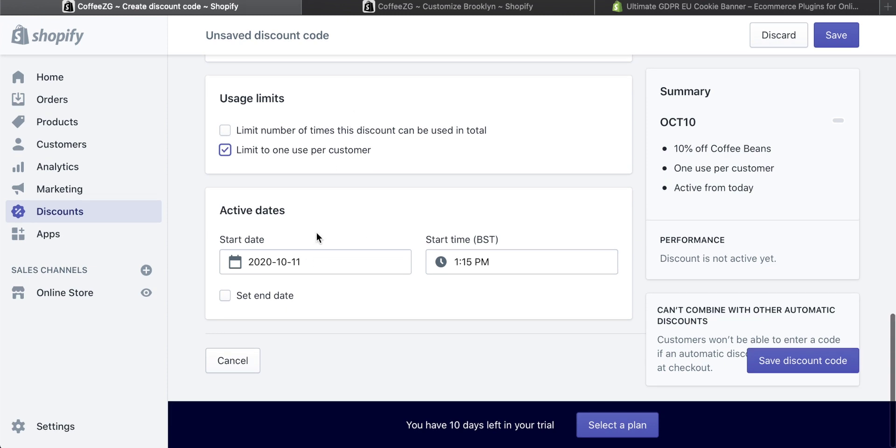
click(663, 323)
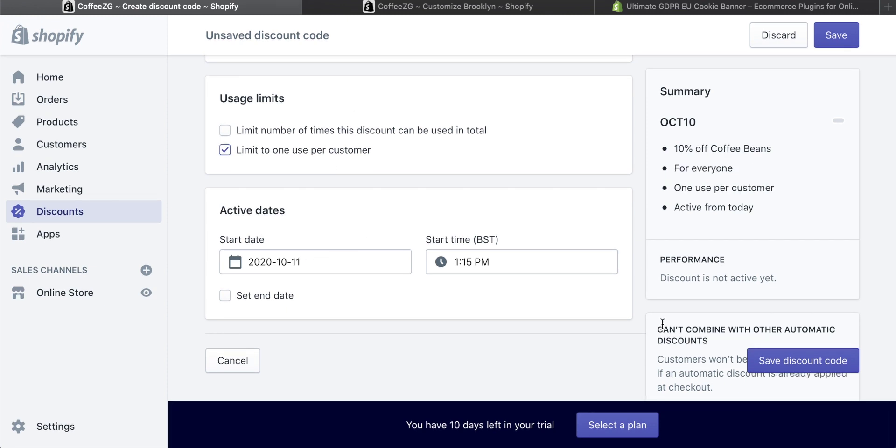
click(838, 35)
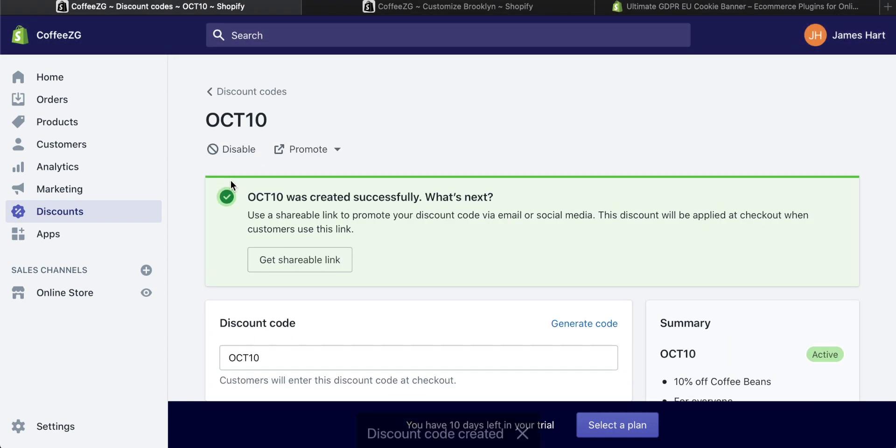
Check the discount code and automatic discount lists for active OCT10 and Black Friday.
click(54, 214)
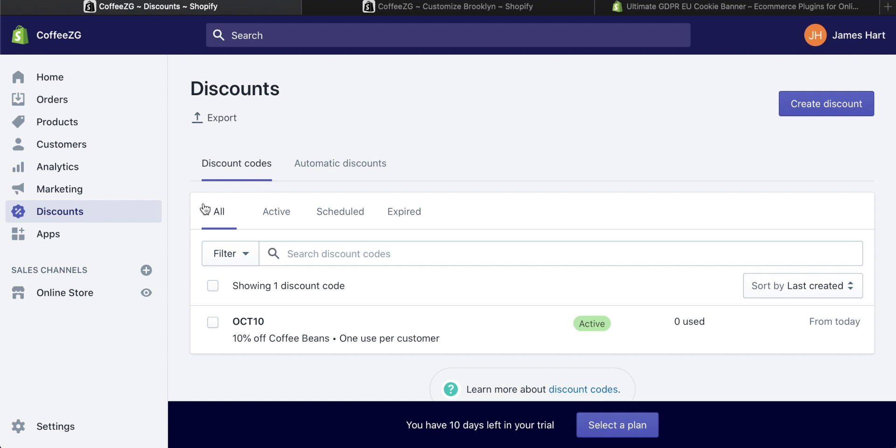
click(340, 164)
click(245, 167)
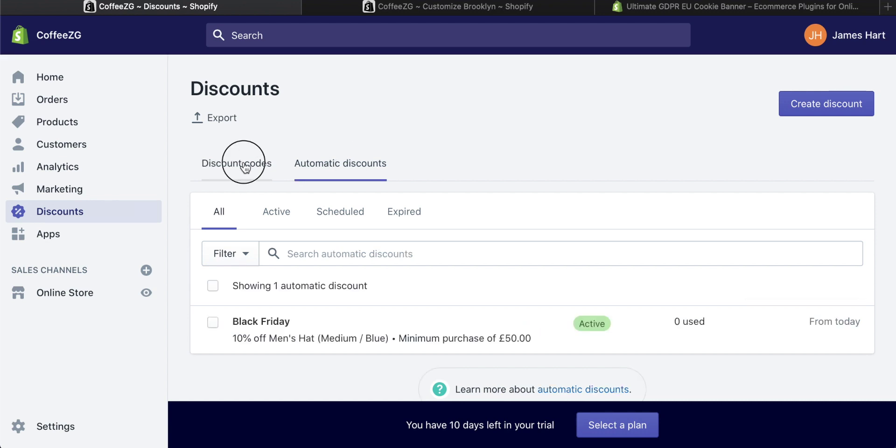
Open OCT10's detail page and show its Promote options.
scroll(340, 182, down, 1)
click(259, 294)
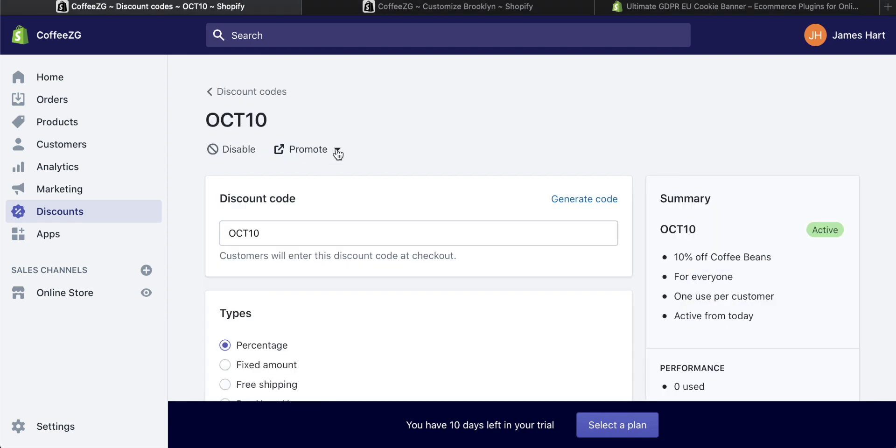
click(338, 151)
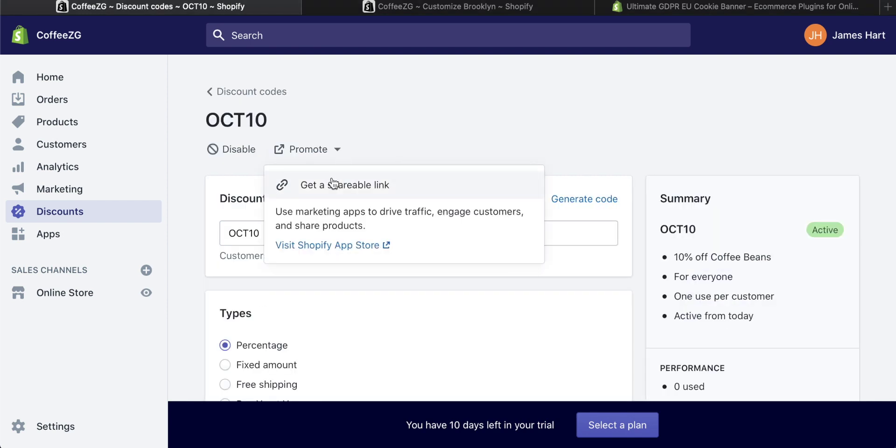